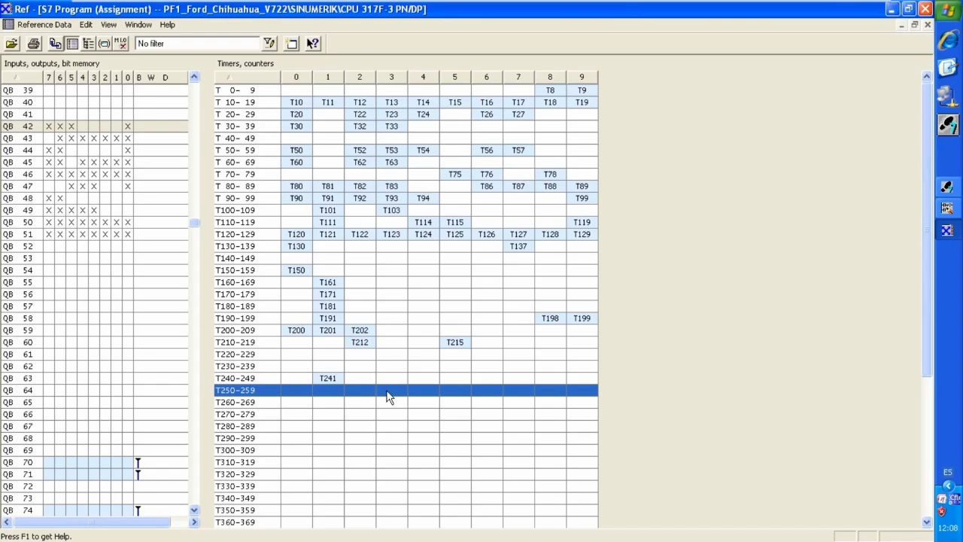
List the program's unused symbols and examine their addresses, including data blocks dbB2 and dbGantryToMach and counter cMqlStepCounter
{"action": "left_click", "coordinate": [106, 50]}
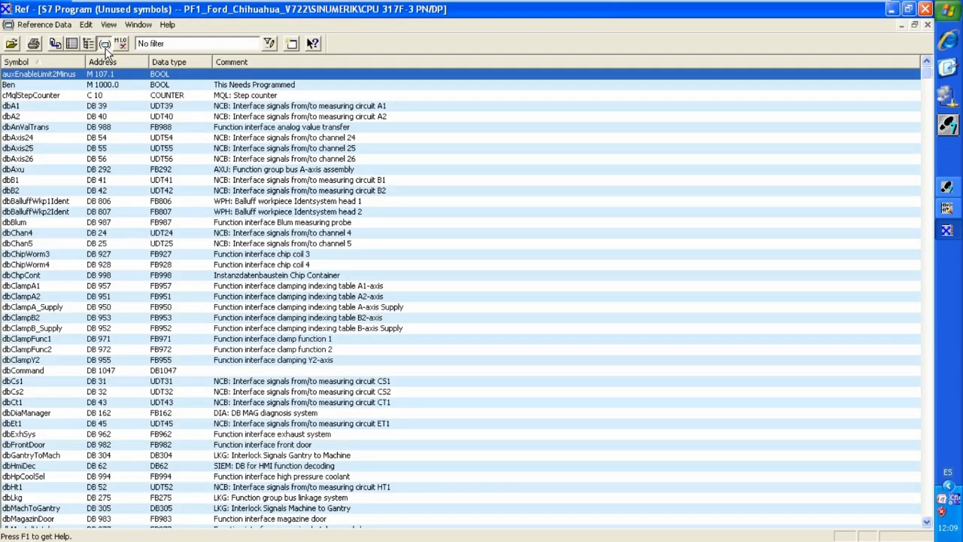
{"action": "left_click", "coordinate": [114, 212]}
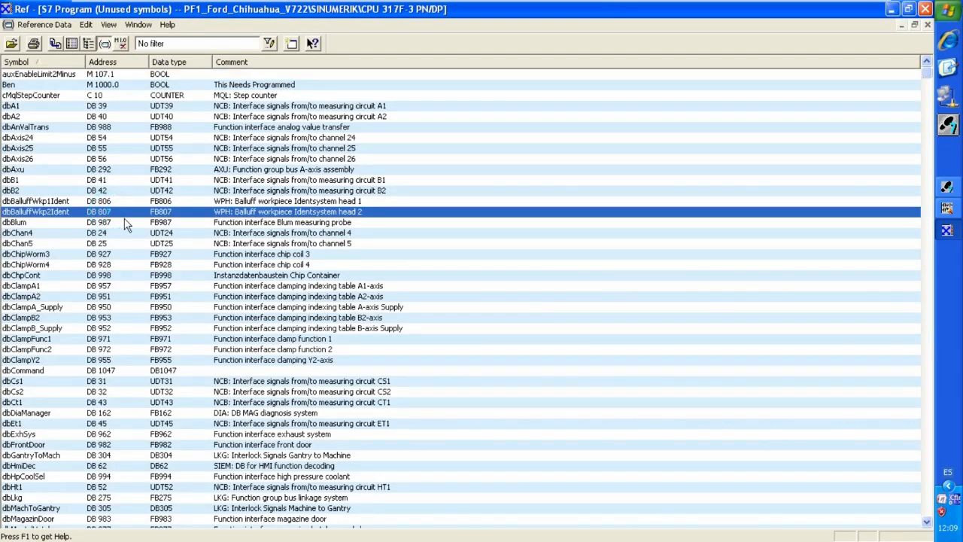
{"action": "left_click", "coordinate": [98, 276]}
{"action": "left_click", "coordinate": [98, 361]}
{"action": "left_click", "coordinate": [97, 392]}
{"action": "left_click", "coordinate": [95, 456]}
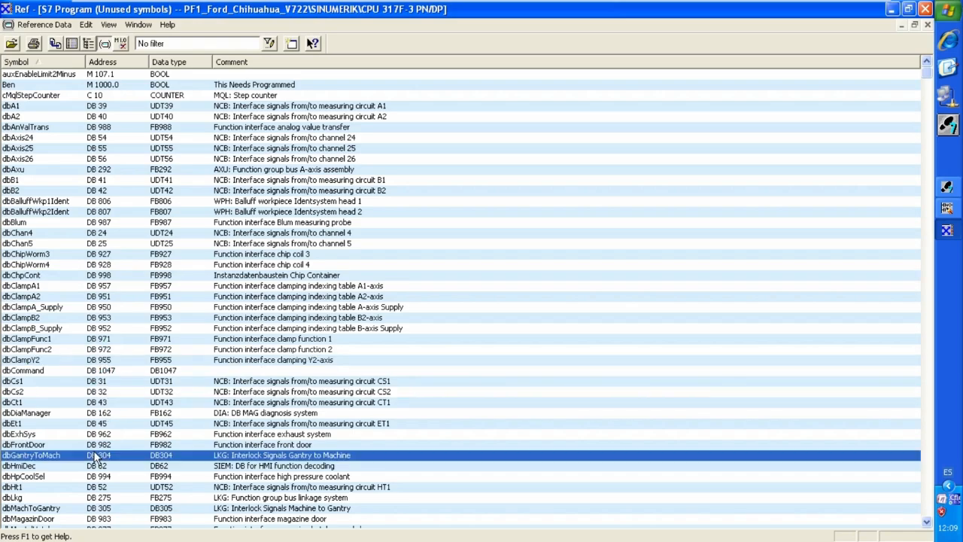
{"action": "left_click", "coordinate": [97, 264]}
{"action": "left_click", "coordinate": [109, 188]}
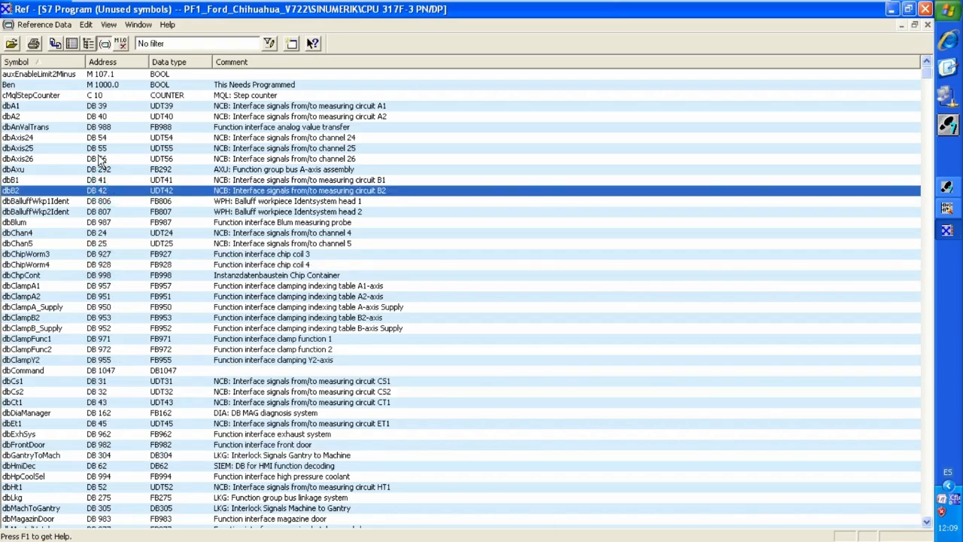
{"action": "left_click", "coordinate": [120, 95]}
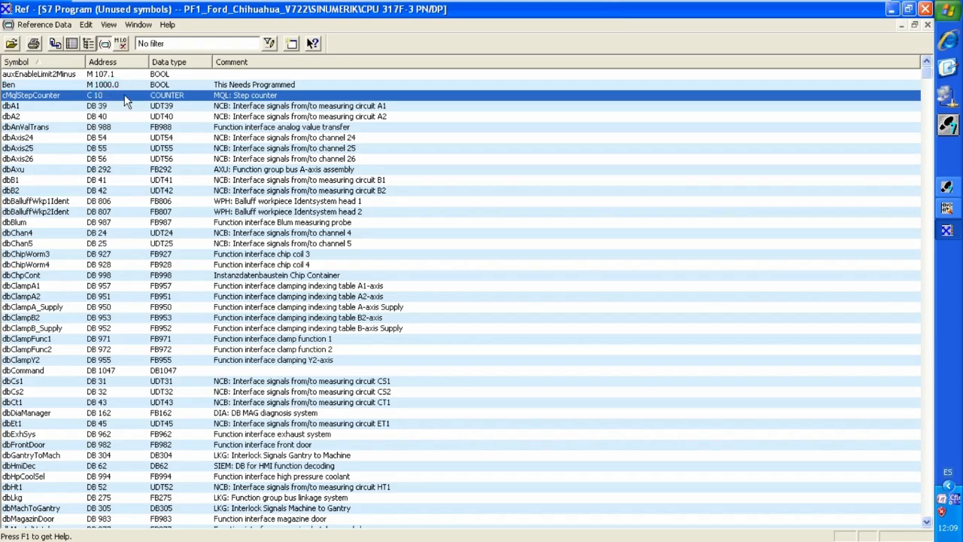
Show the address assignment list and examine the counter row C 10-19 and timer row T500-509
{"action": "left_click", "coordinate": [72, 45]}
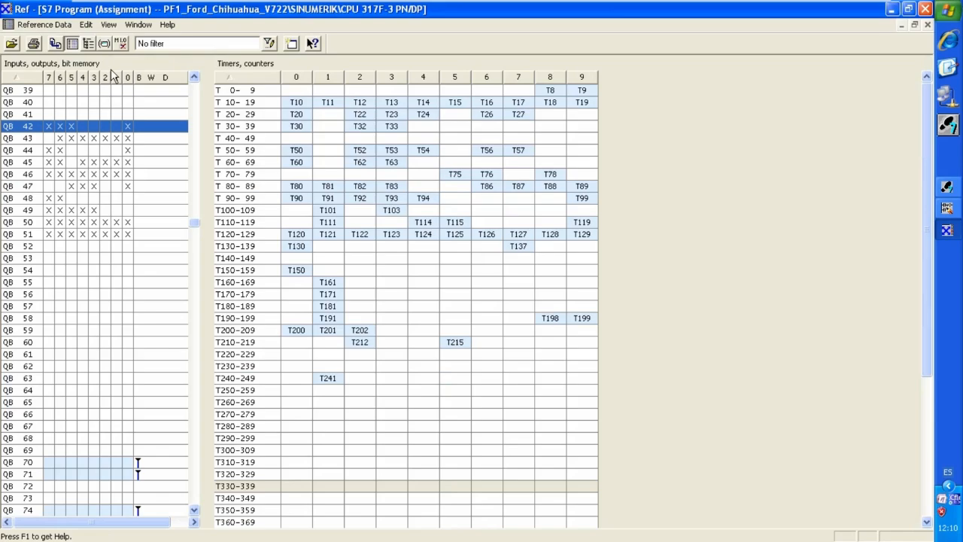
{"action": "left_click_drag", "start_coordinate": [931, 128], "coordinate": [926, 308]}
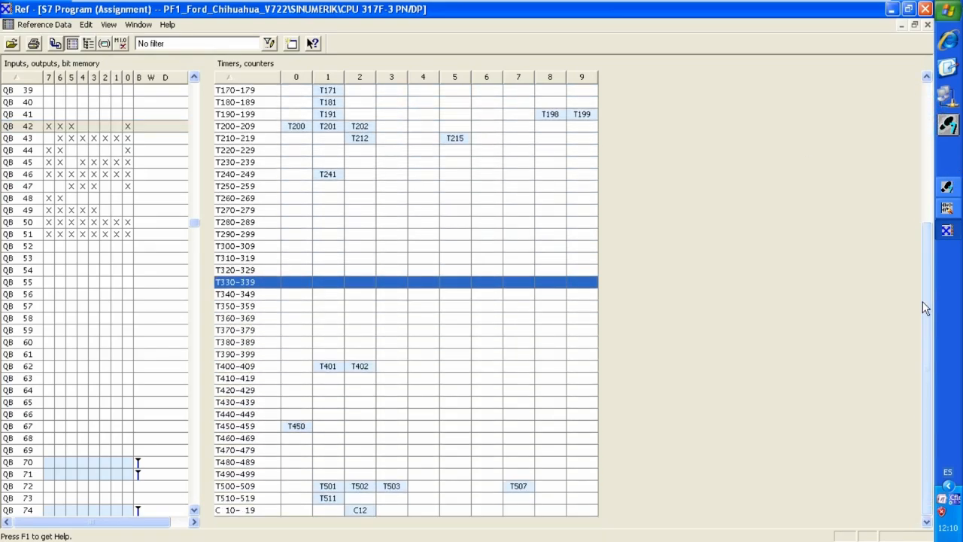
{"action": "left_click", "coordinate": [243, 511]}
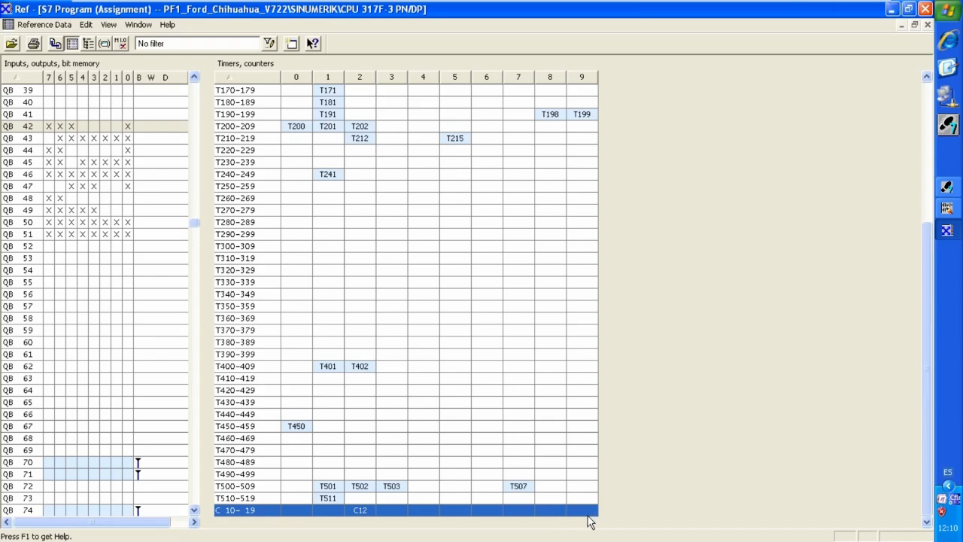
{"action": "left_click", "coordinate": [291, 489]}
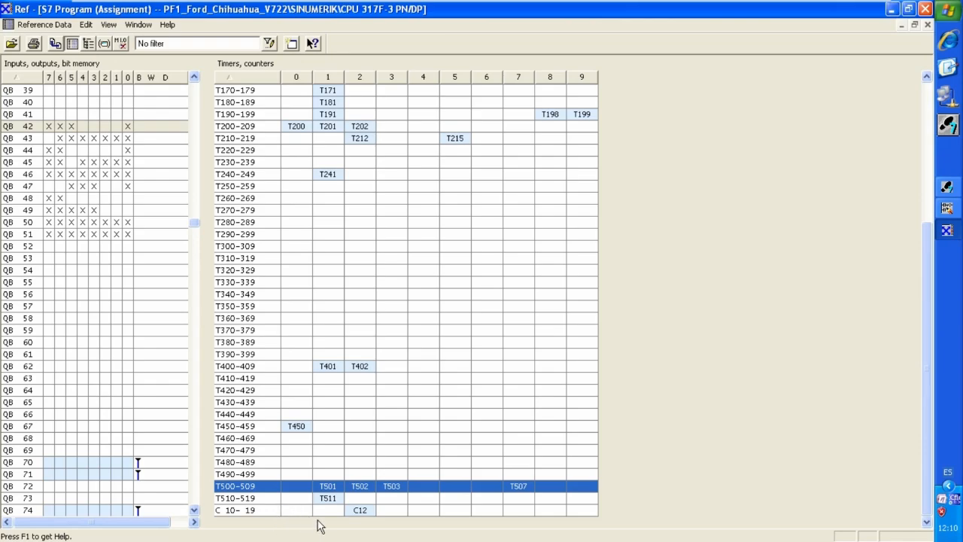
List the addresses without symbols, then close the reference data and block editor to return to SIMATIC Manager
{"action": "left_click", "coordinate": [121, 46]}
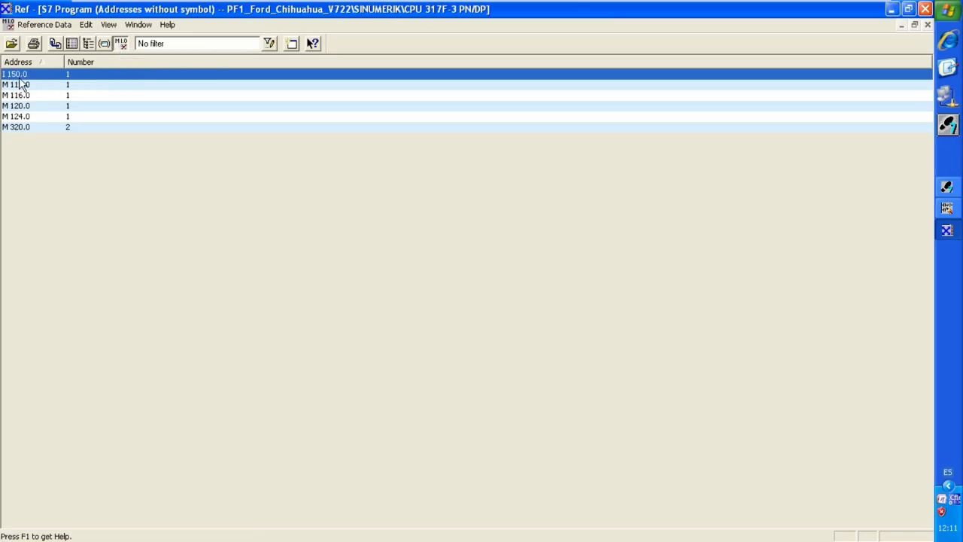
{"action": "left_click", "coordinate": [926, 9]}
{"action": "left_click", "coordinate": [926, 9]}
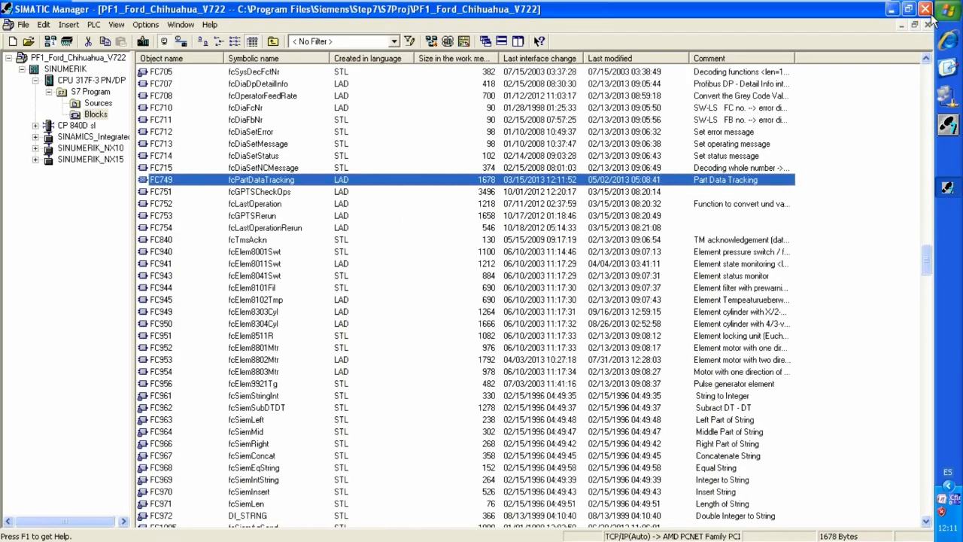
Open the symbol table of the CPU 317F-3 PN/DP's S7 Program and maximize its window
{"action": "left_click", "coordinate": [100, 92]}
{"action": "double_click", "coordinate": [162, 96]}
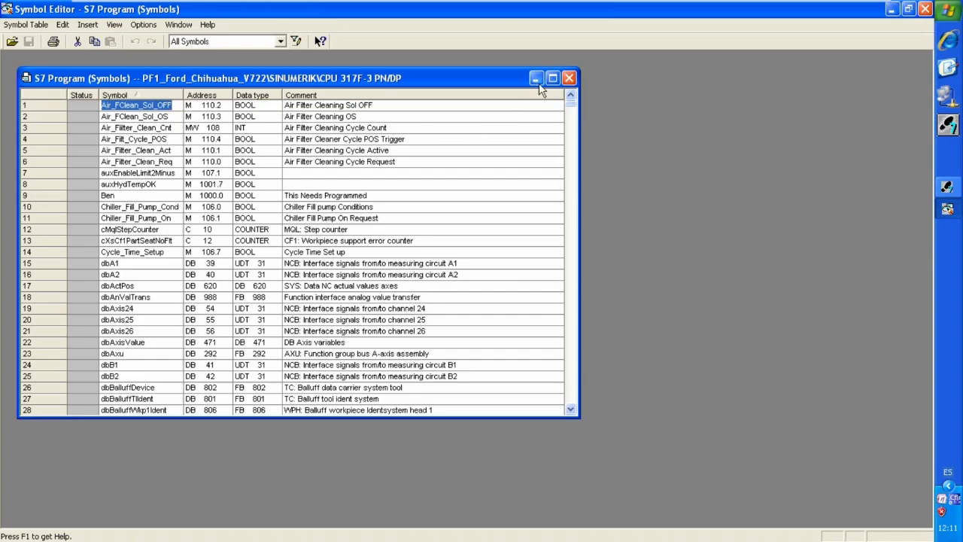
{"action": "left_click", "coordinate": [550, 79]}
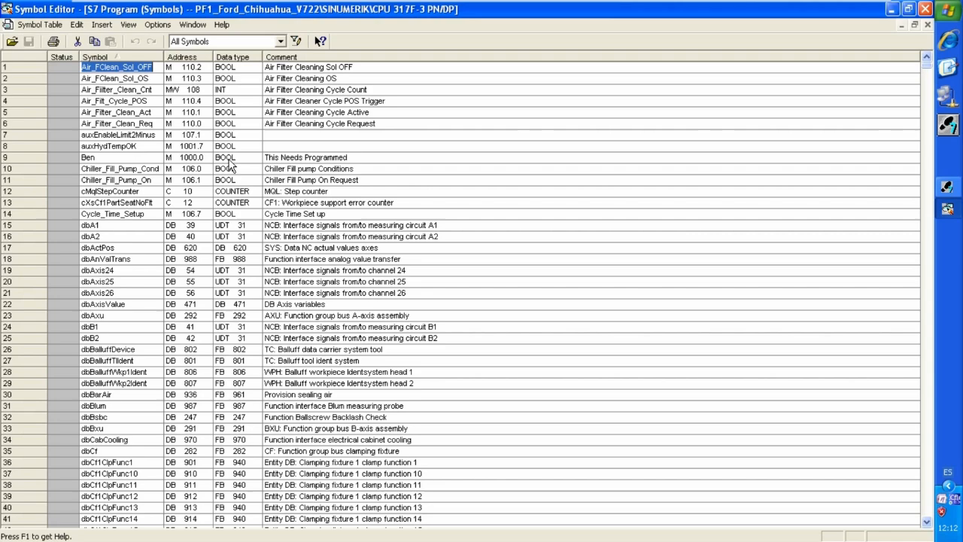
Add an entry with address I150.0 in the empty row at the end of the symbol table
{"action": "left_click", "coordinate": [194, 191]}
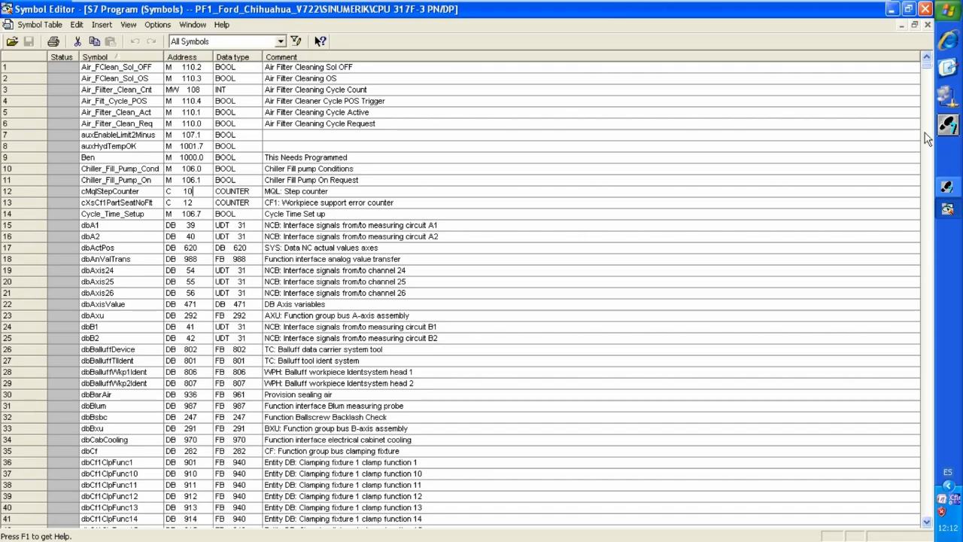
{"action": "left_click_drag", "start_coordinate": [928, 66], "coordinate": [924, 536]}
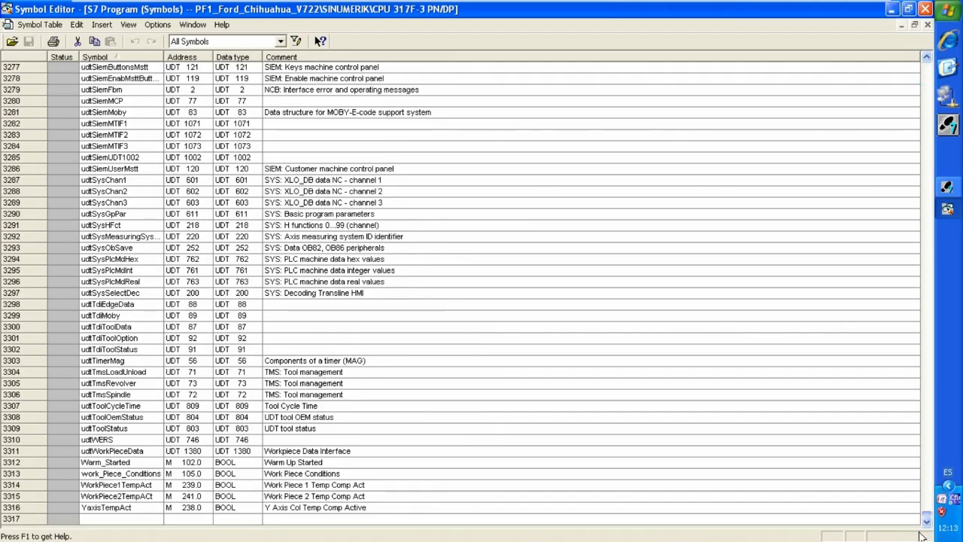
{"action": "left_click", "coordinate": [185, 517]}
{"action": "key", "text": "Caps_Lock"}
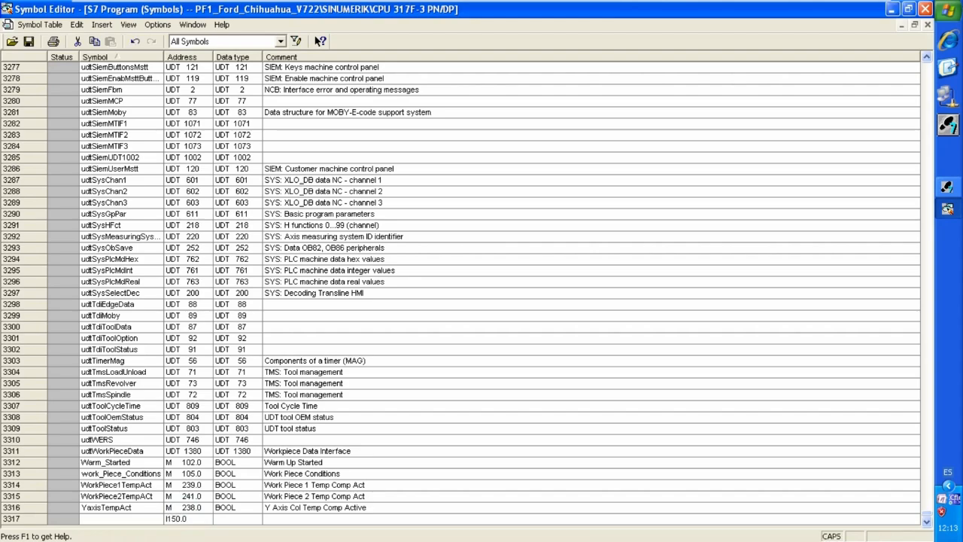
{"action": "key", "text": "Return"}
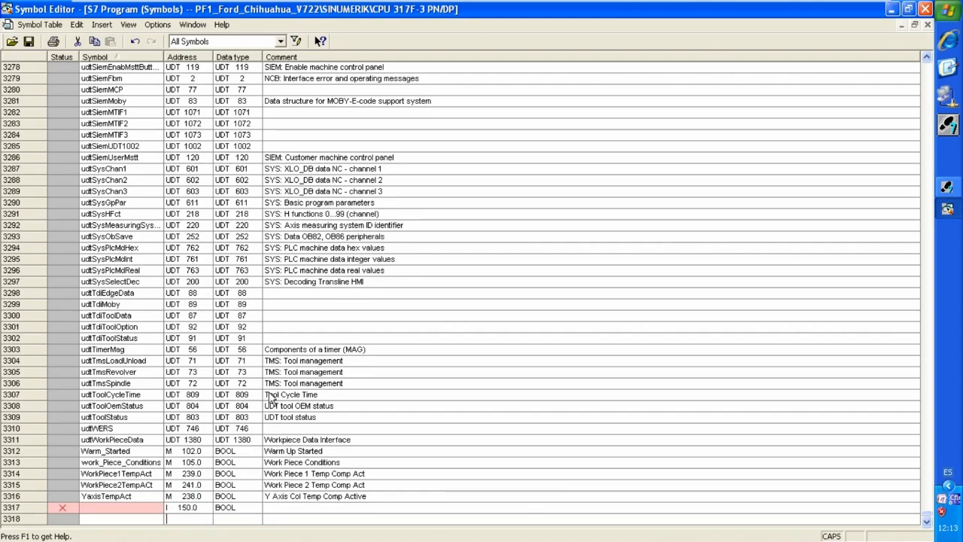
Enter a first name as the symbol for I 150.0 with the comment "Just example", and close the symbol table without saving
{"action": "left_click", "coordinate": [109, 509]}
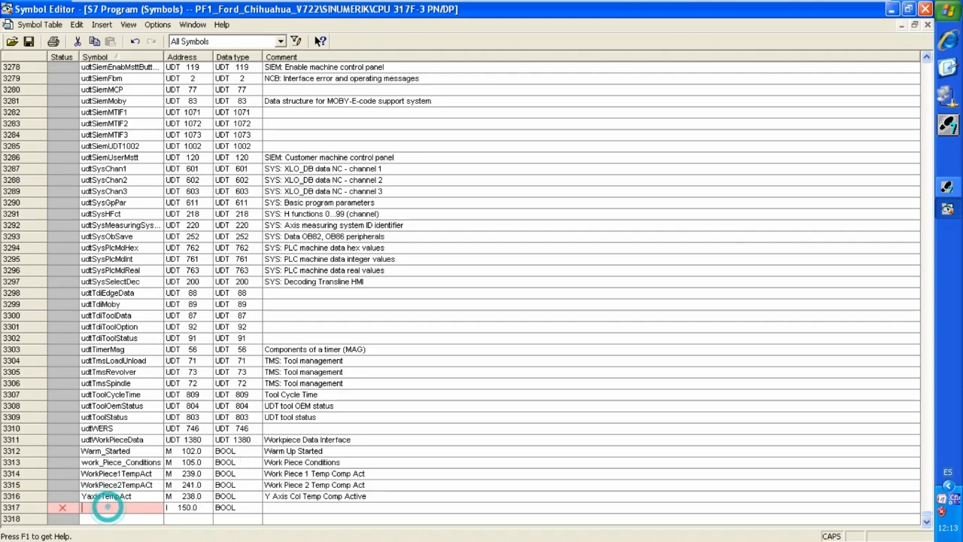
{"action": "type", "text": "OS"}
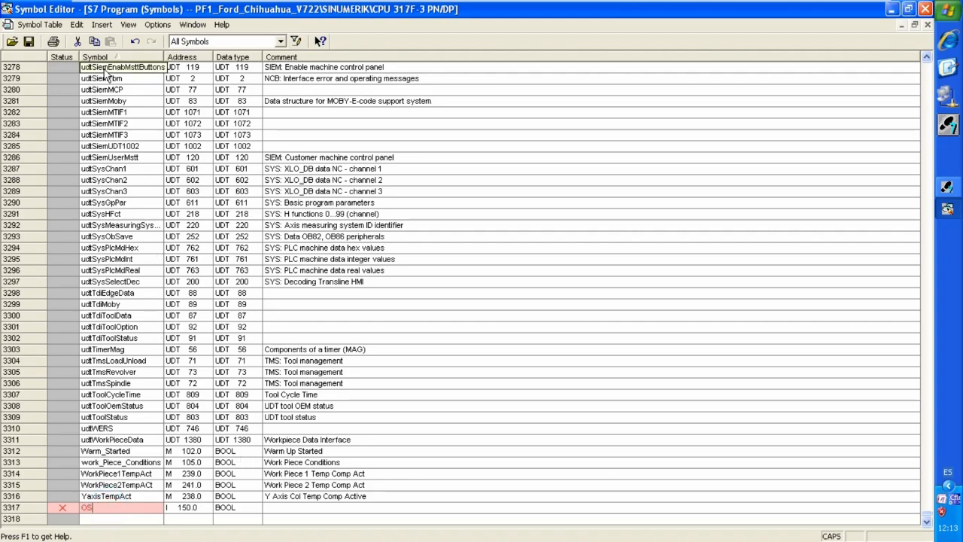
{"action": "type", "text": "CAR"}
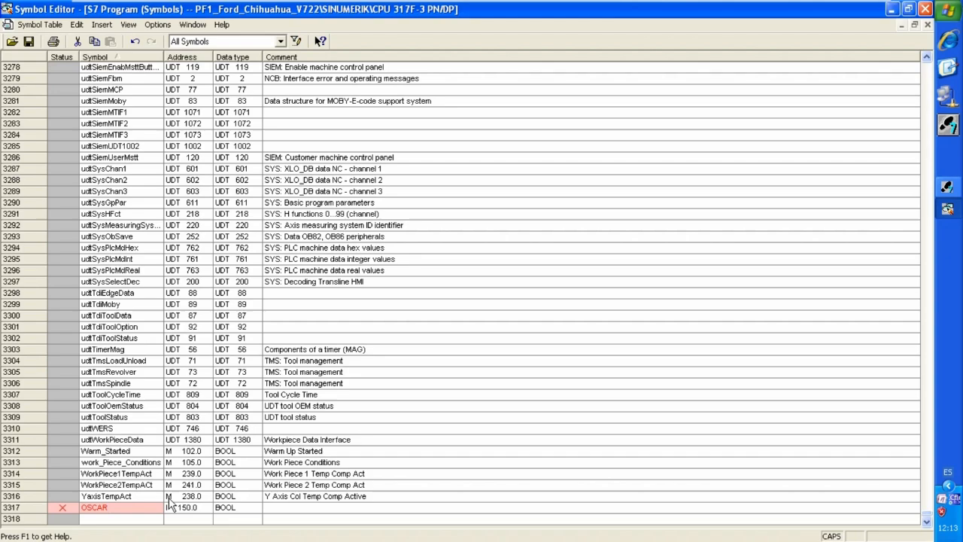
{"action": "left_click", "coordinate": [298, 509]}
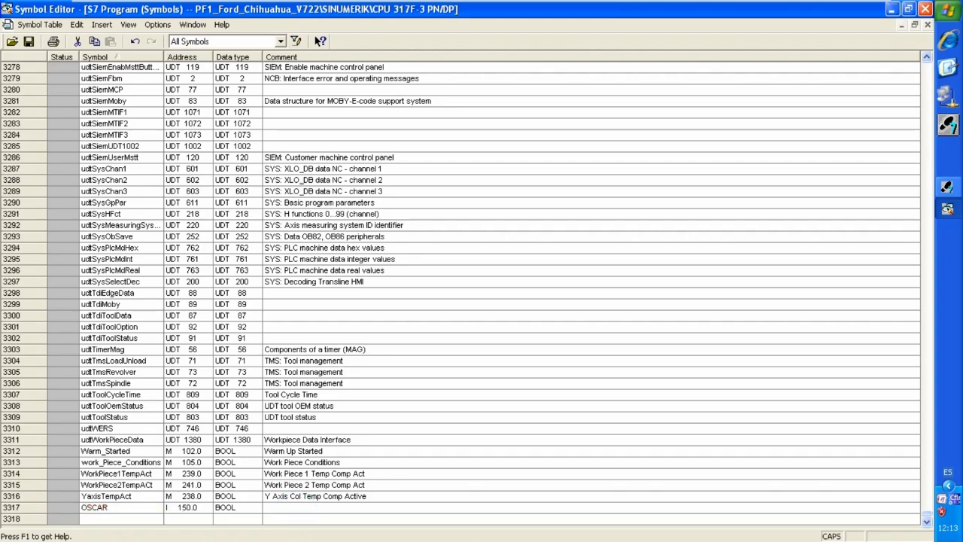
{"action": "type", "text": "J"}
{"action": "key", "text": "Caps_Lock"}
{"action": "left_click", "coordinate": [928, 24]}
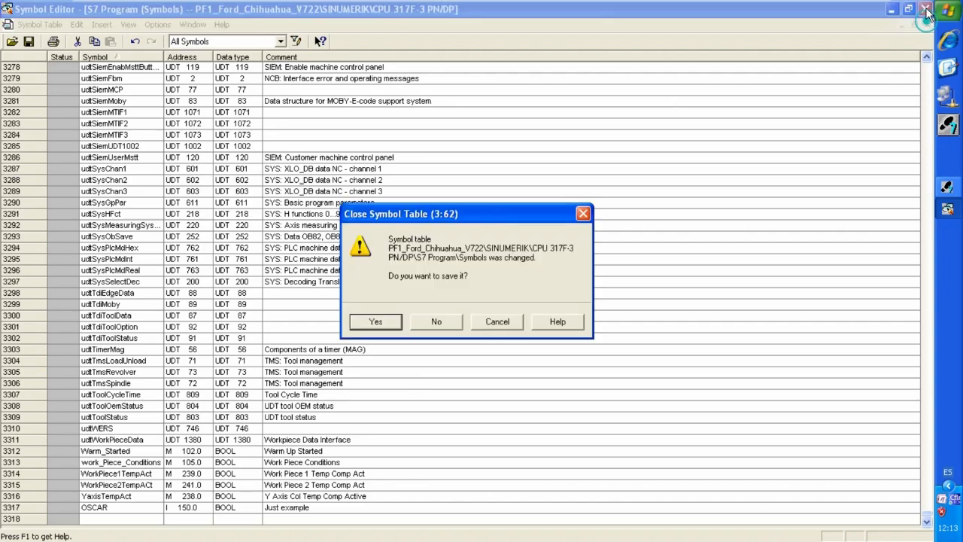
{"action": "left_click", "coordinate": [428, 326]}
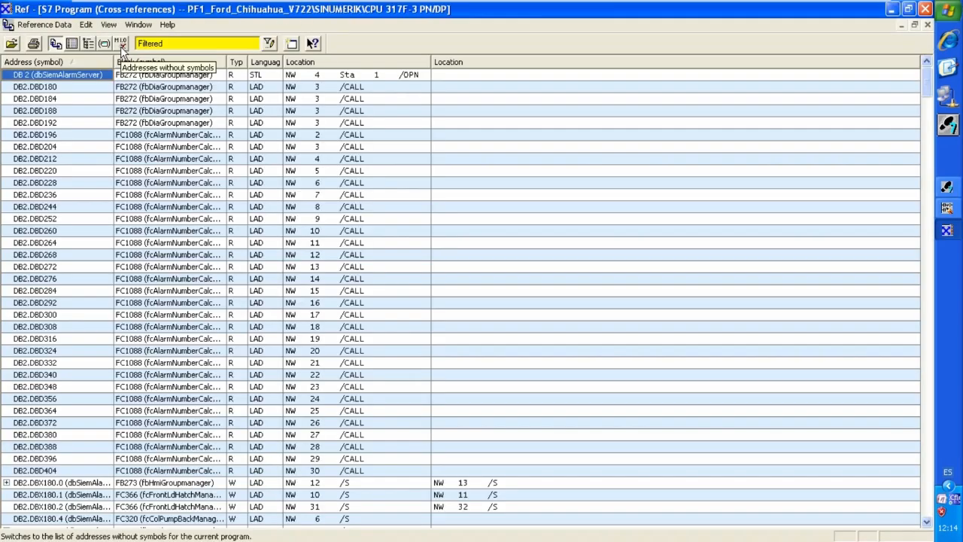
Switch the filtered cross-references to the addresses without symbols, then close the reference data and the OB80 block editor
{"action": "left_click", "coordinate": [120, 44]}
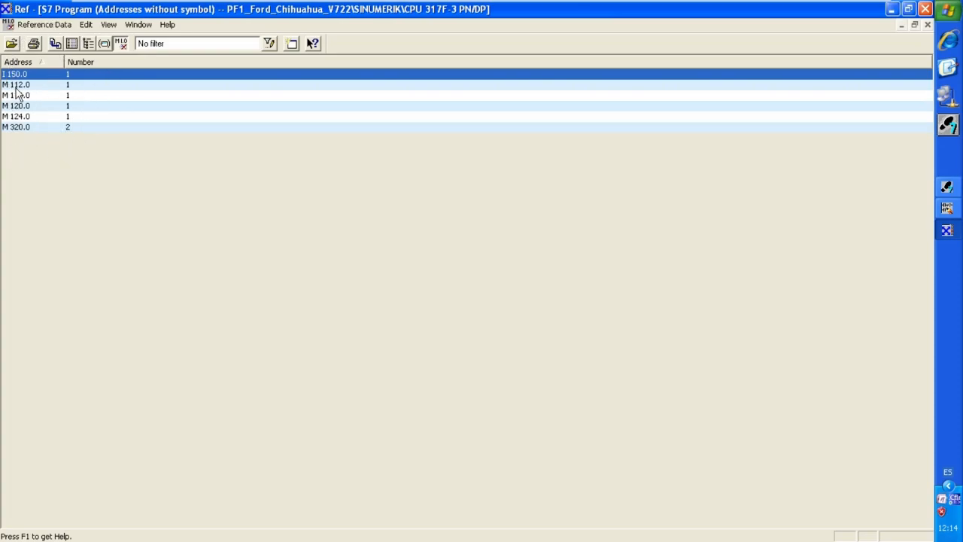
{"action": "left_click", "coordinate": [926, 9]}
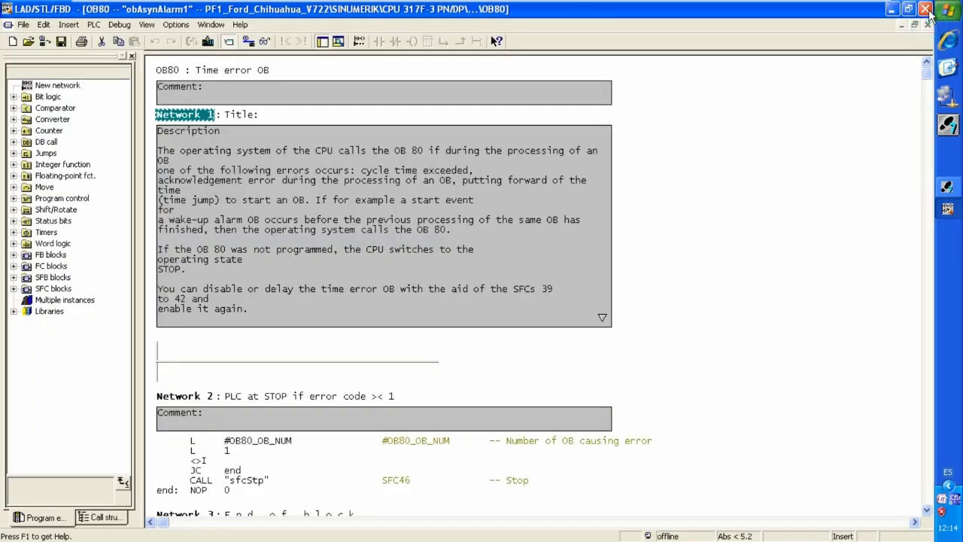
{"action": "left_click", "coordinate": [926, 10]}
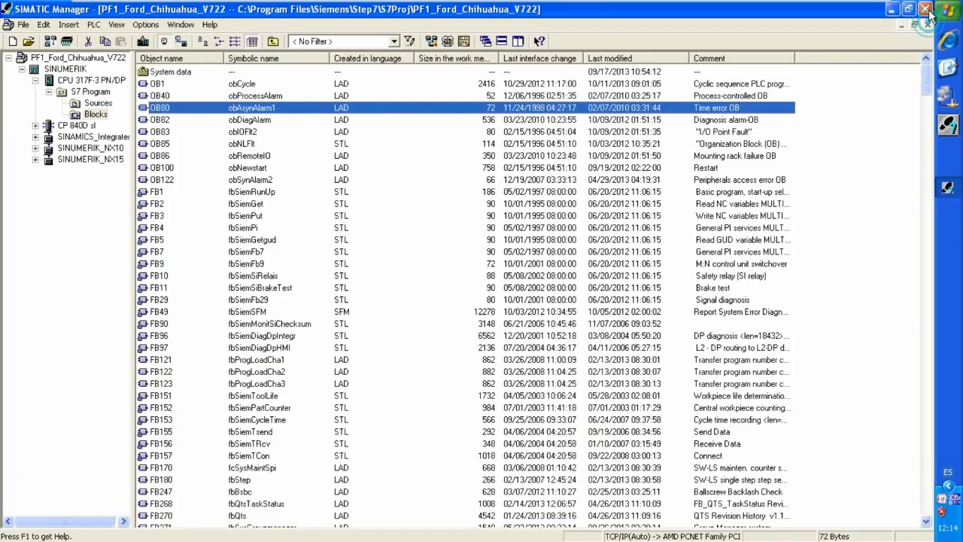
Open the SINUMERIK station's hardware configuration and maximize the HW Config window
{"action": "left_click", "coordinate": [66, 70]}
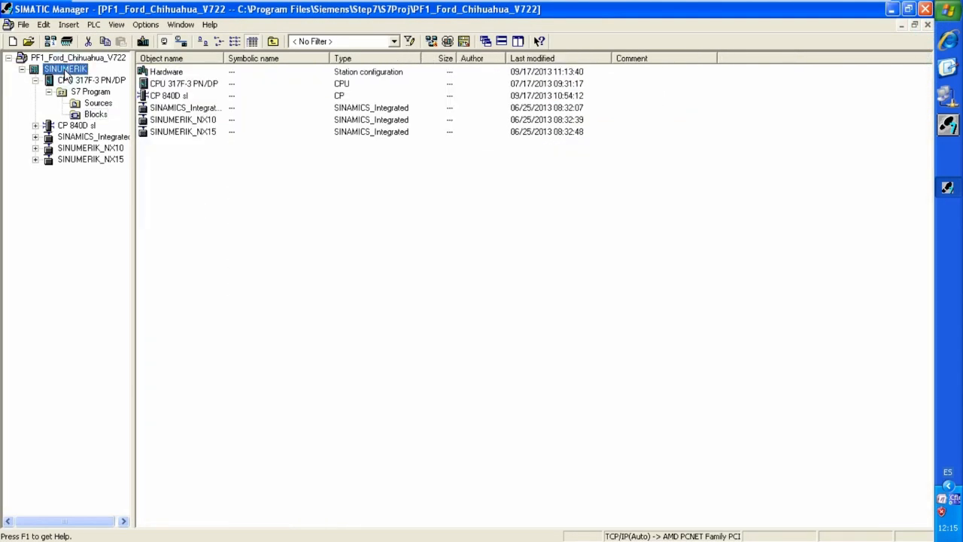
{"action": "left_click", "coordinate": [167, 72]}
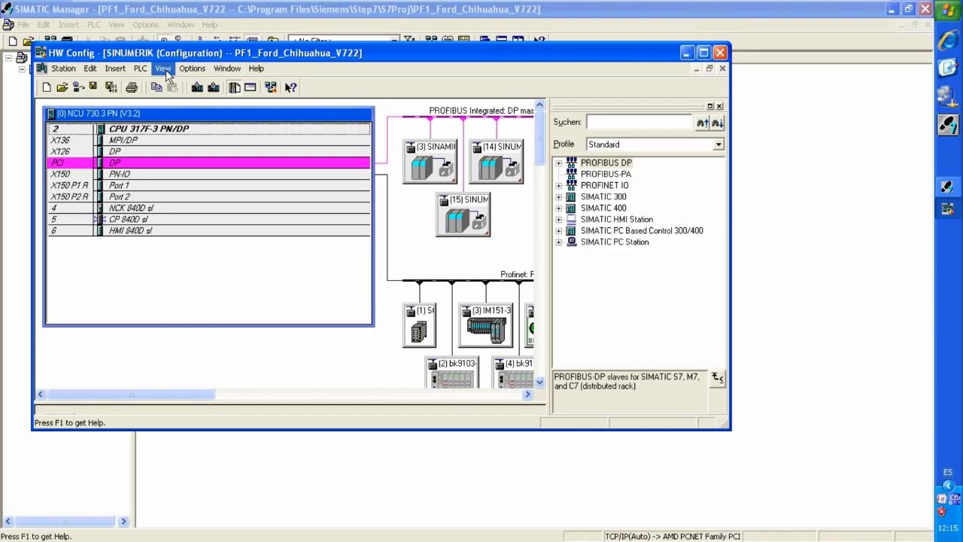
{"action": "left_click", "coordinate": [703, 53]}
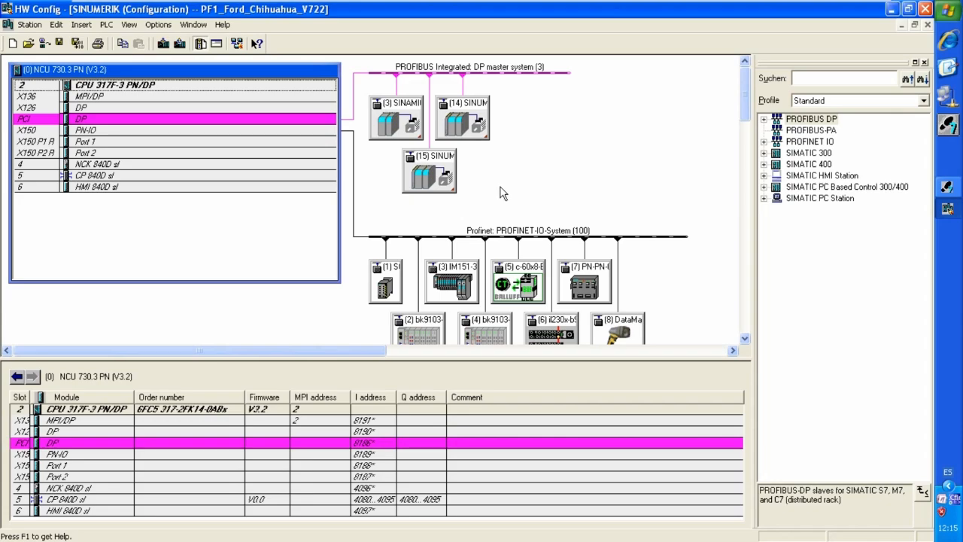
Inspect the module and address tables of PROFINET devices 1, 2 and 4, the SCALANCE switch and both bk9103 couplers
{"action": "scroll", "coordinate": [751, 117], "scroll_direction": "down", "scroll_amount": 3}
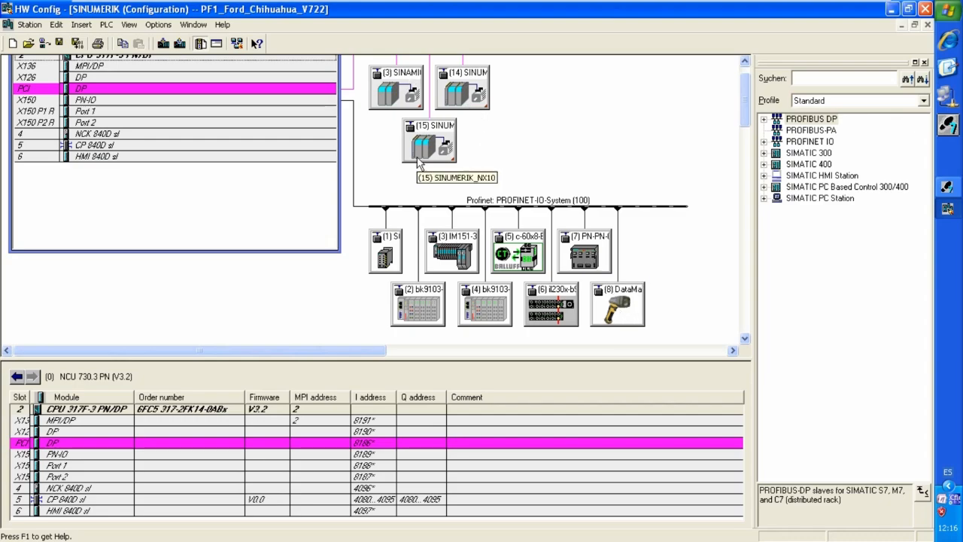
{"action": "left_click", "coordinate": [385, 259]}
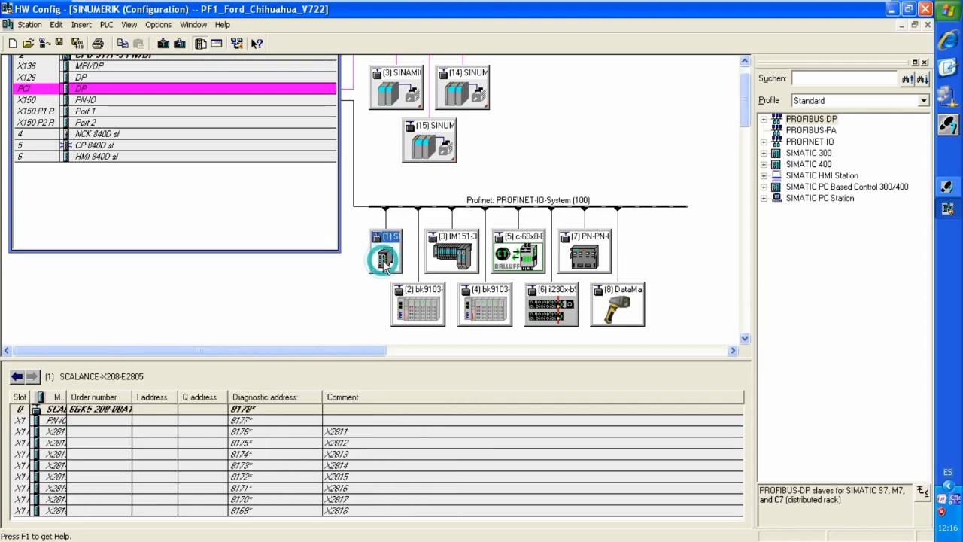
{"action": "left_click", "coordinate": [415, 307]}
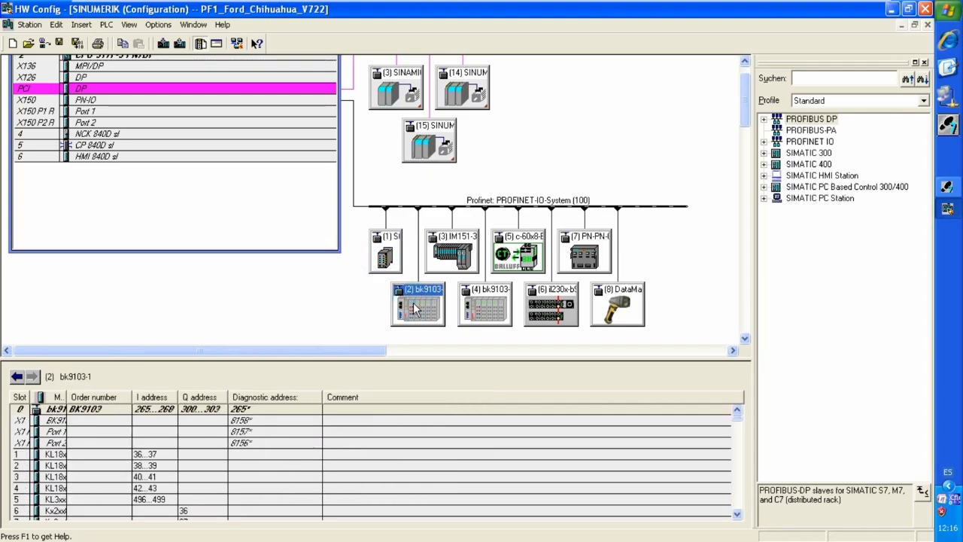
{"action": "left_click", "coordinate": [501, 307]}
Show the modules of the DataMan device (8) and fit the Module and I address columns to their contents
{"action": "left_click", "coordinate": [621, 313]}
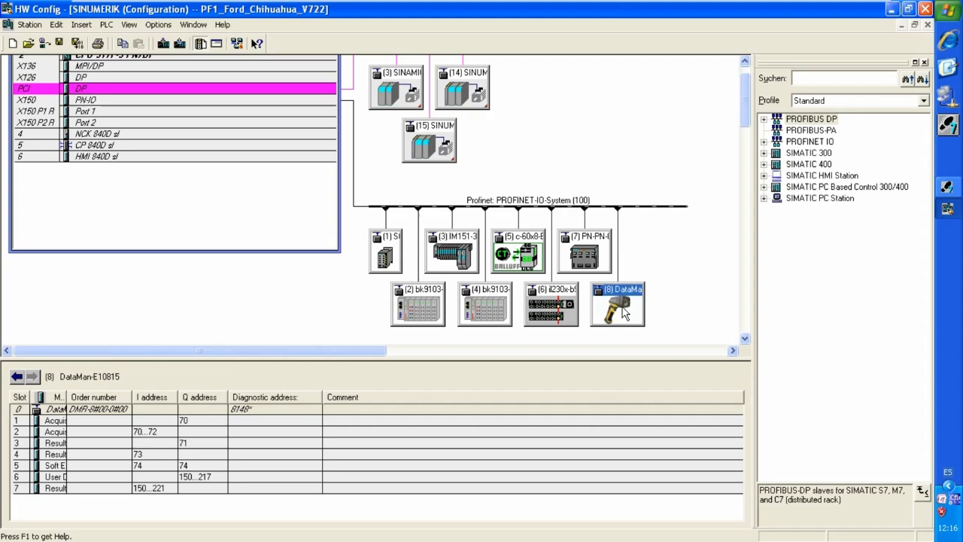
{"action": "double_click", "coordinate": [67, 397]}
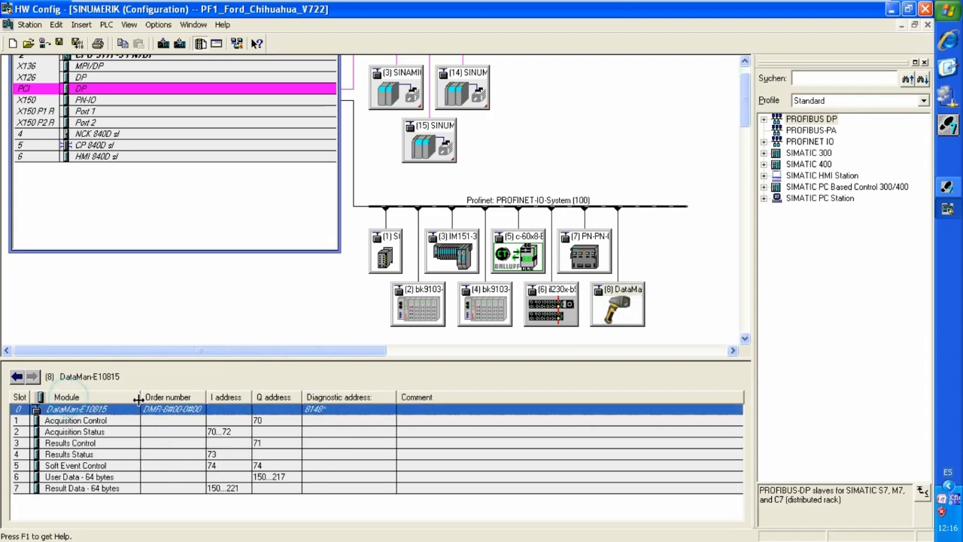
{"action": "double_click", "coordinate": [206, 397]}
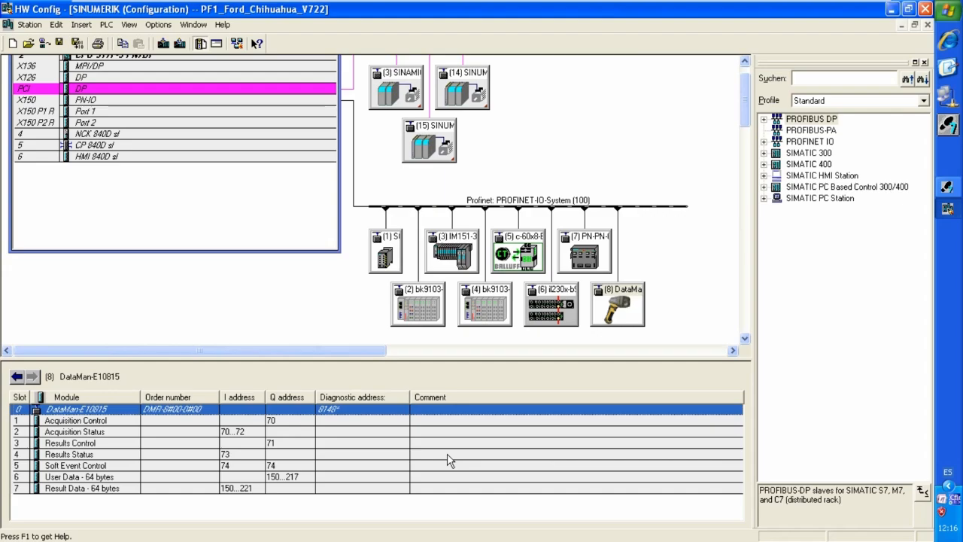
Open the project's network configuration in NetPro from the SINUMERIK hardware configuration to view its subnets and stations
{"action": "left_click_drag", "start_coordinate": [743, 124], "coordinate": [742, 112]}
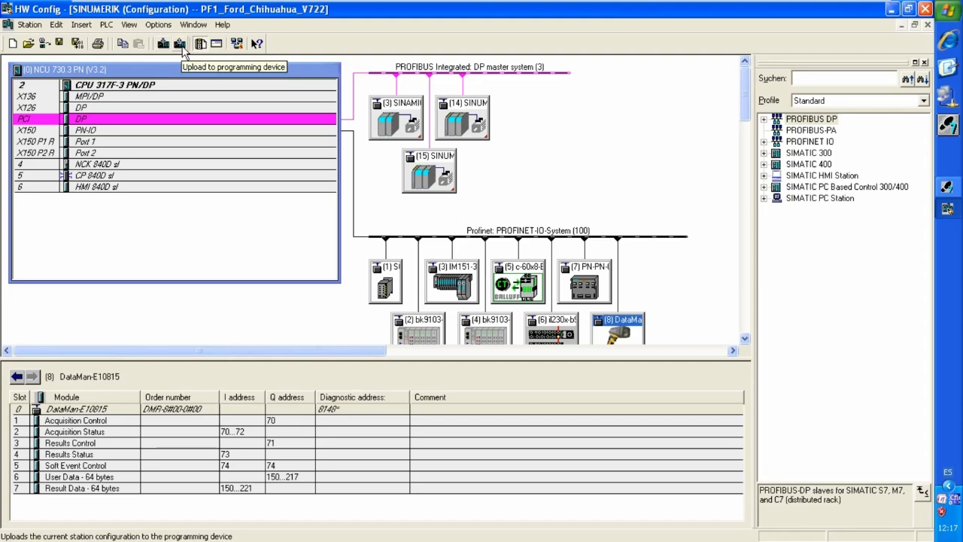
{"action": "left_click", "coordinate": [237, 44]}
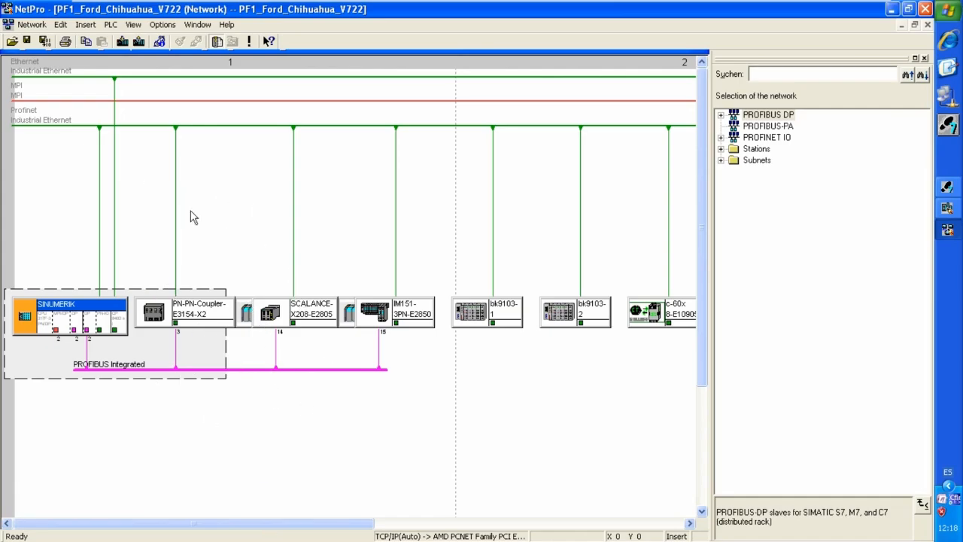
{"action": "mouse_move", "coordinate": [114, 172]}
{"action": "left_click", "coordinate": [362, 101]}
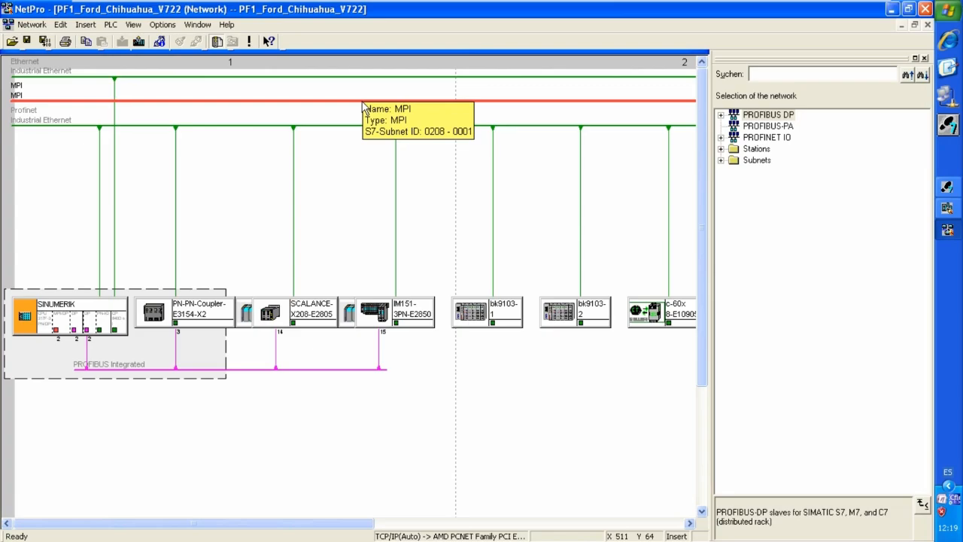
{"action": "key", "text": "Delete"}
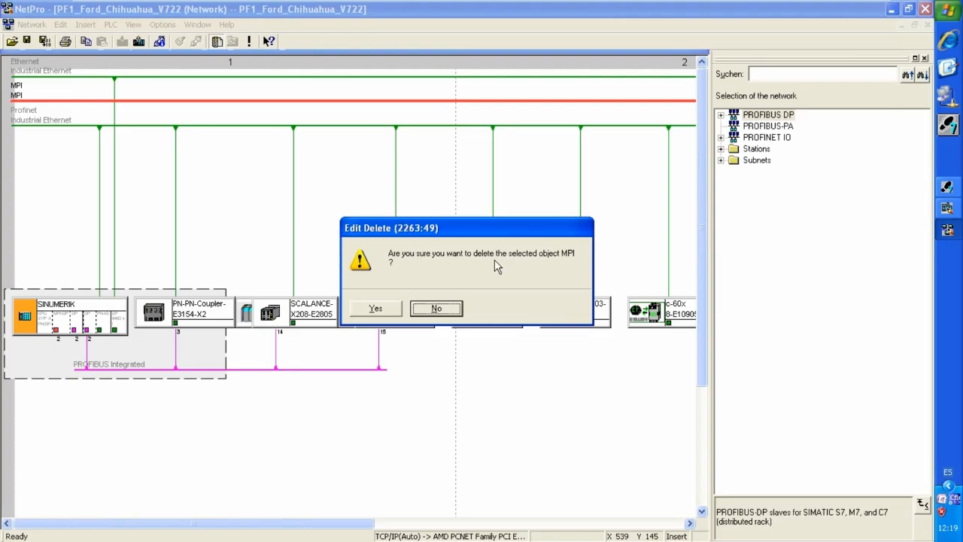
{"action": "left_click", "coordinate": [433, 309]}
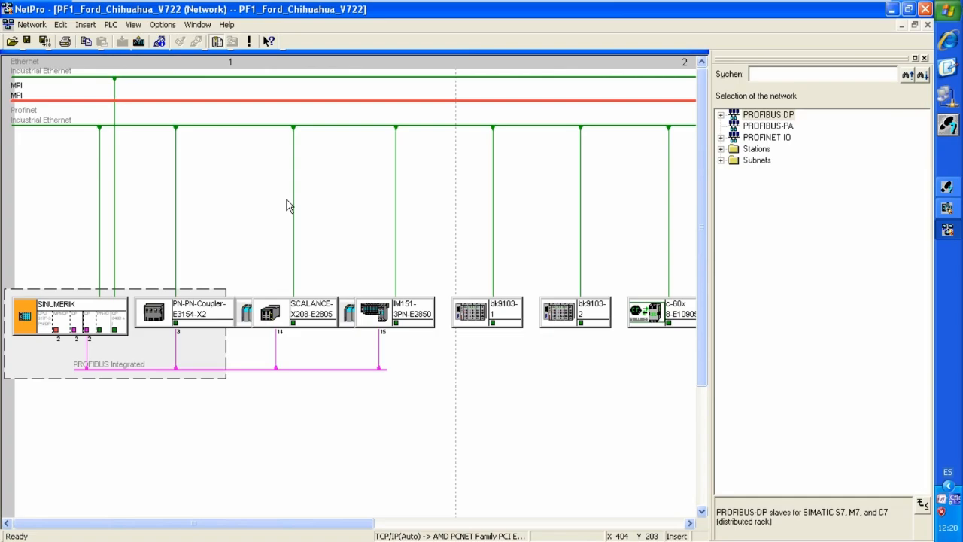
Close NetPro and return to the SINUMERIK station's hardware configuration in HW Config
{"action": "left_click", "coordinate": [925, 8]}
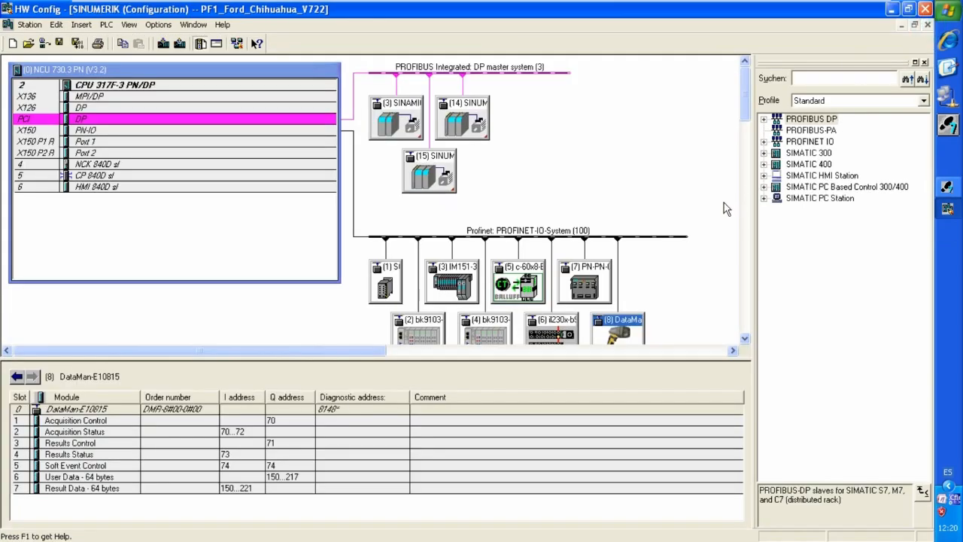